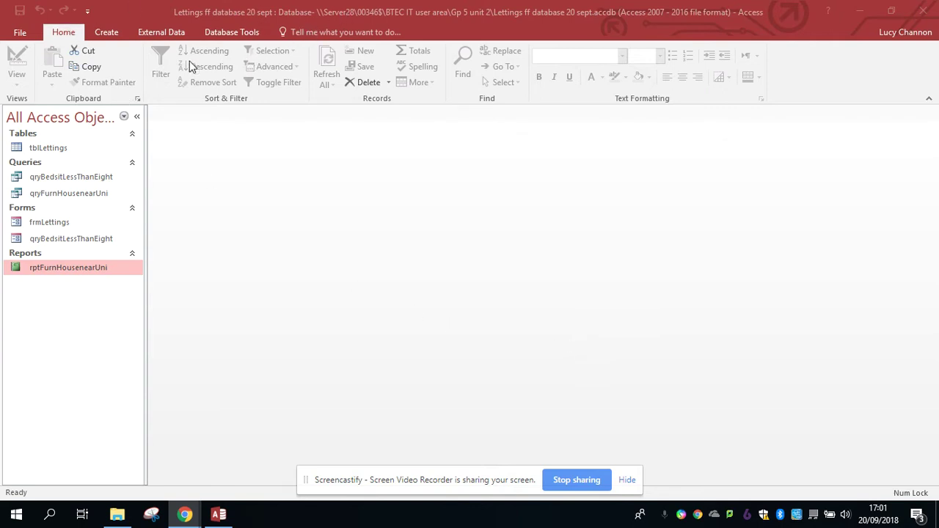
Bring the Lettings ff database 20 sept window into focus and show the Create ribbon commands
click(110, 30)
click(110, 32)
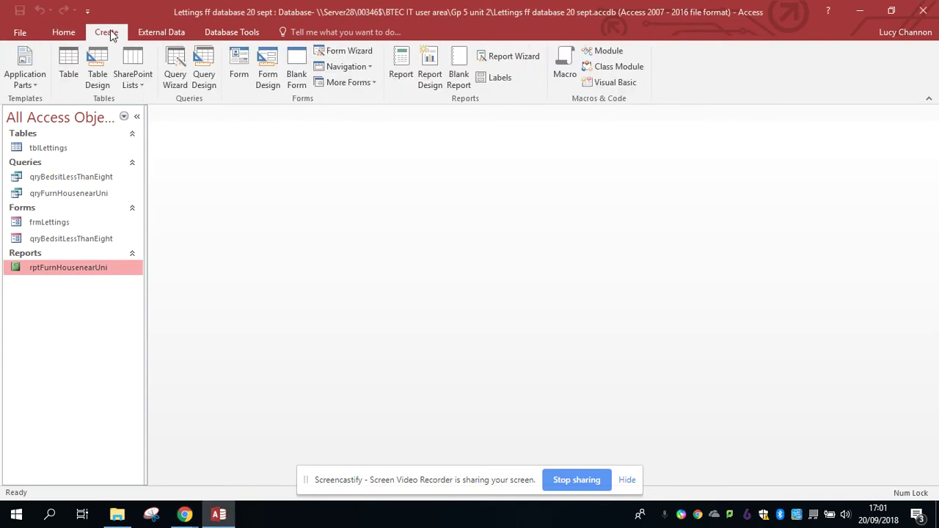
Start a new query in Design View and add the tblLettings table to it
click(203, 64)
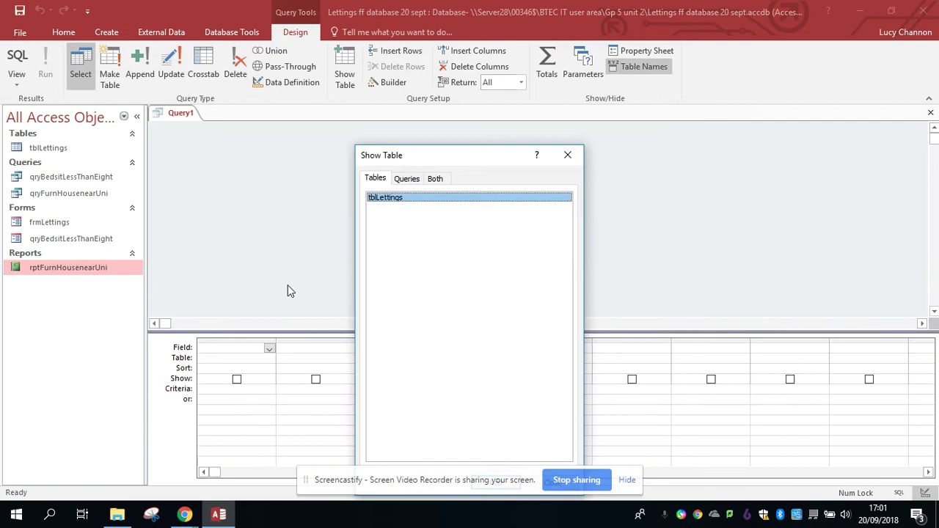
drag(523, 157, 531, 124)
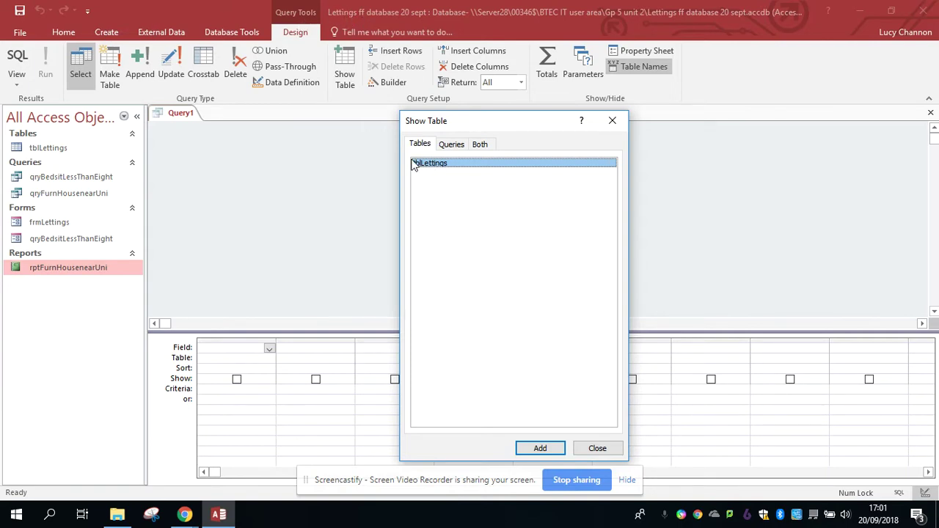
click(540, 449)
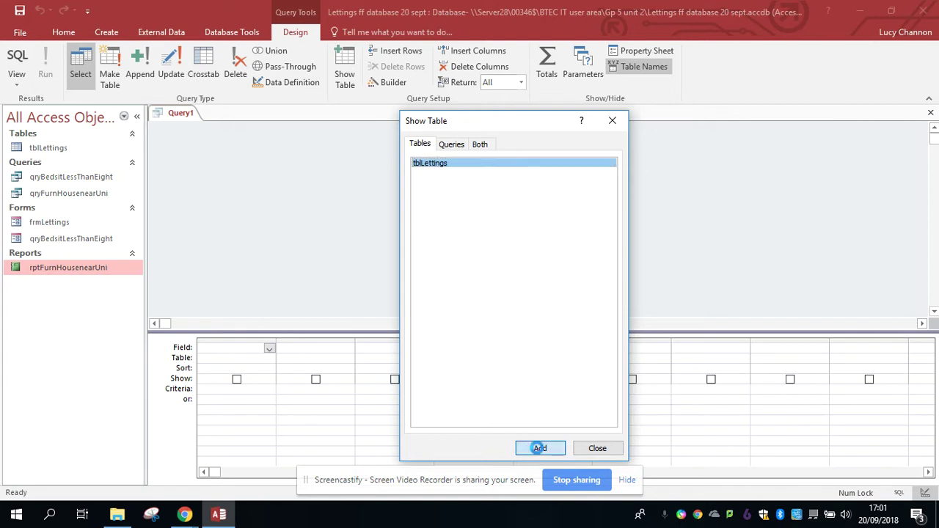
click(596, 449)
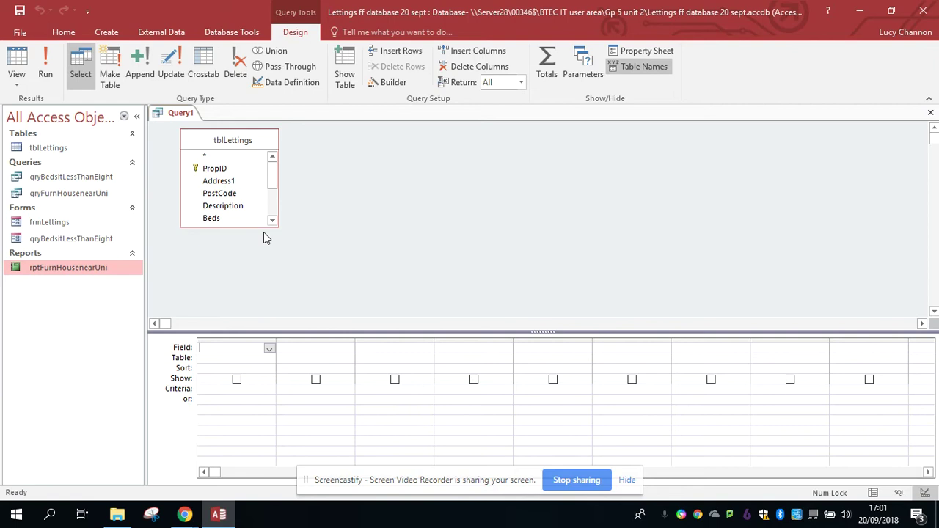
Place every tblLettings field, PropID through ContactNo, into Query1's design grid
drag(278, 229, 329, 309)
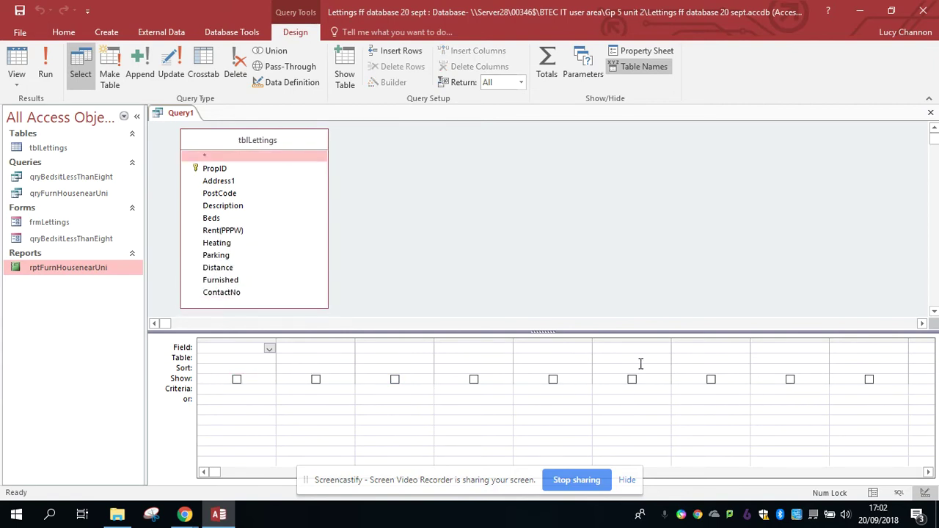
double_click(258, 144)
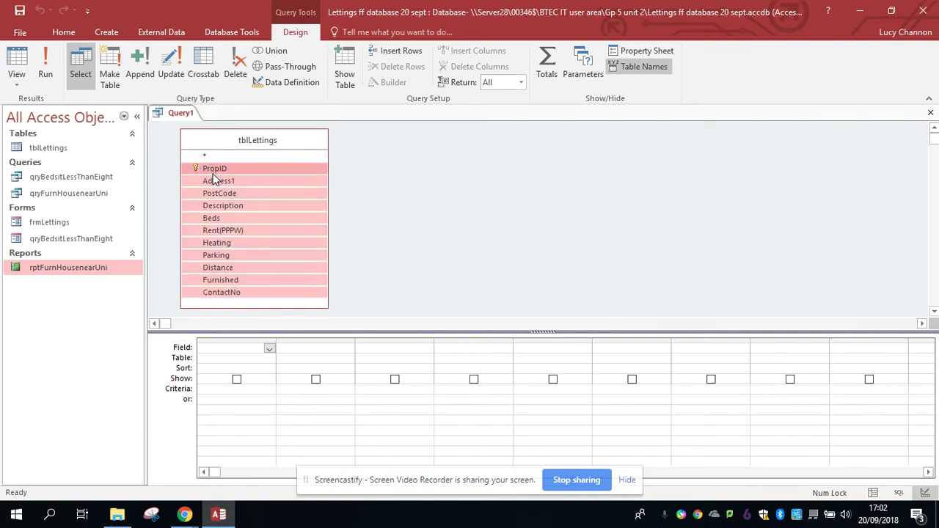
drag(213, 183, 216, 365)
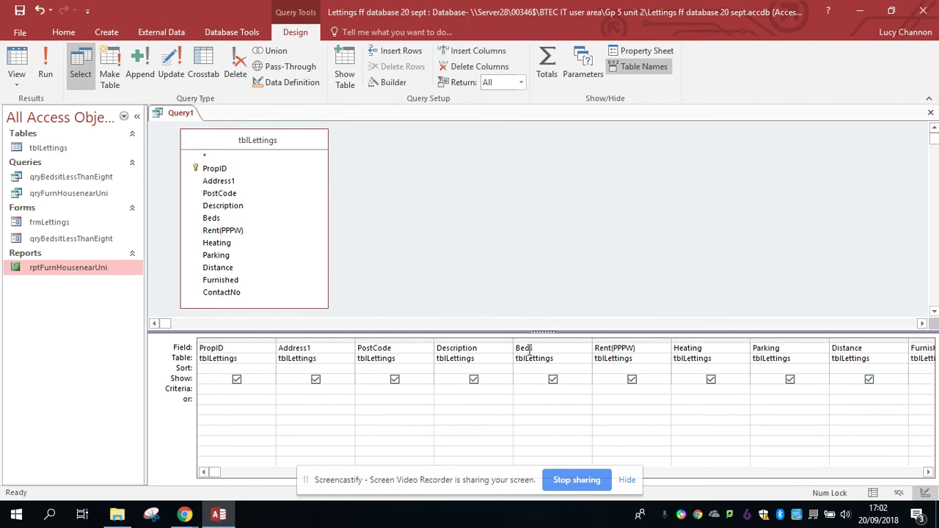
drag(343, 274, 354, 272)
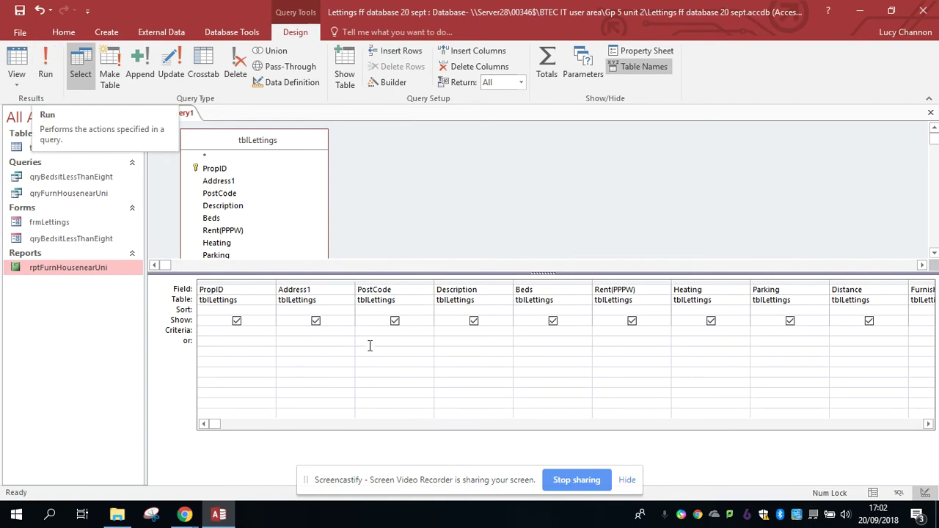
click(46, 62)
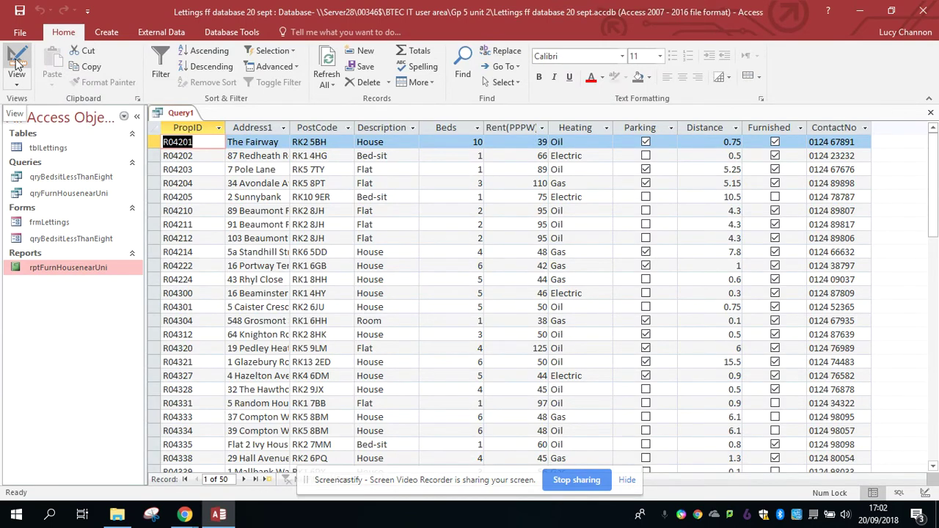
click(16, 64)
click(45, 62)
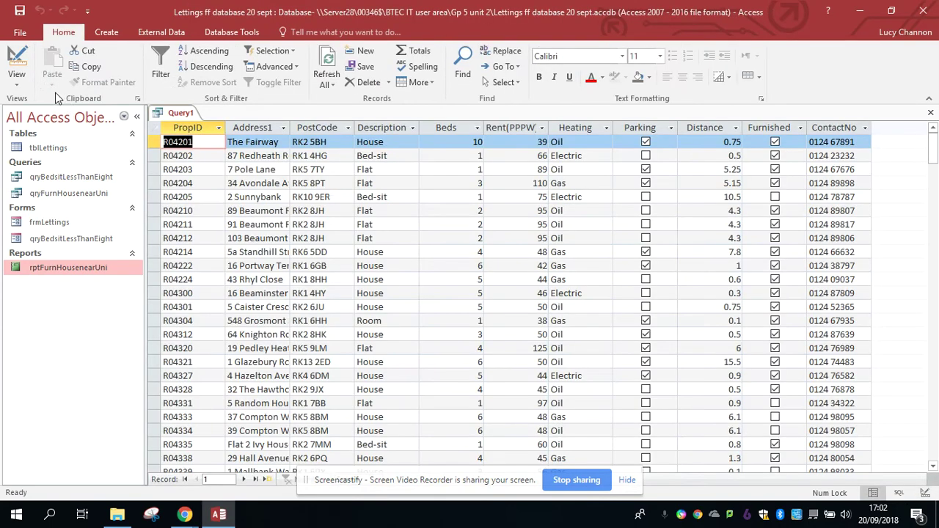
click(22, 66)
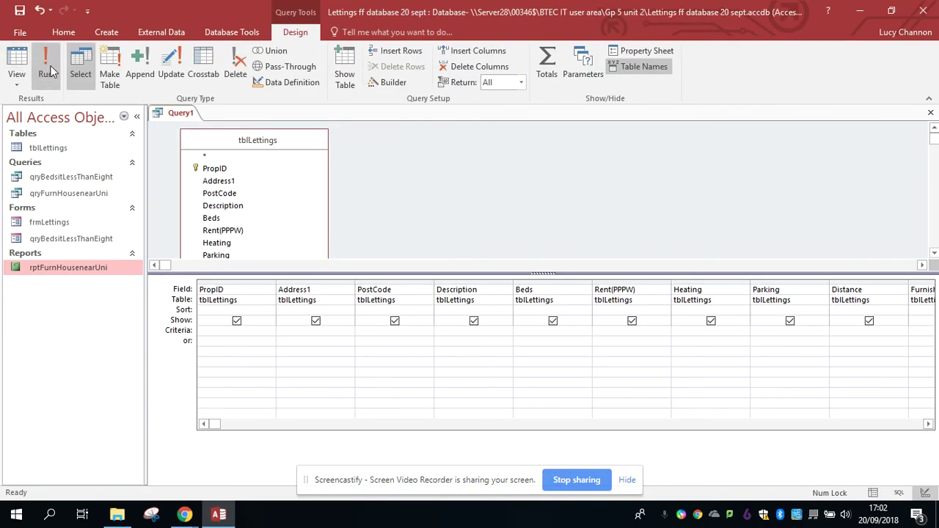
click(44, 64)
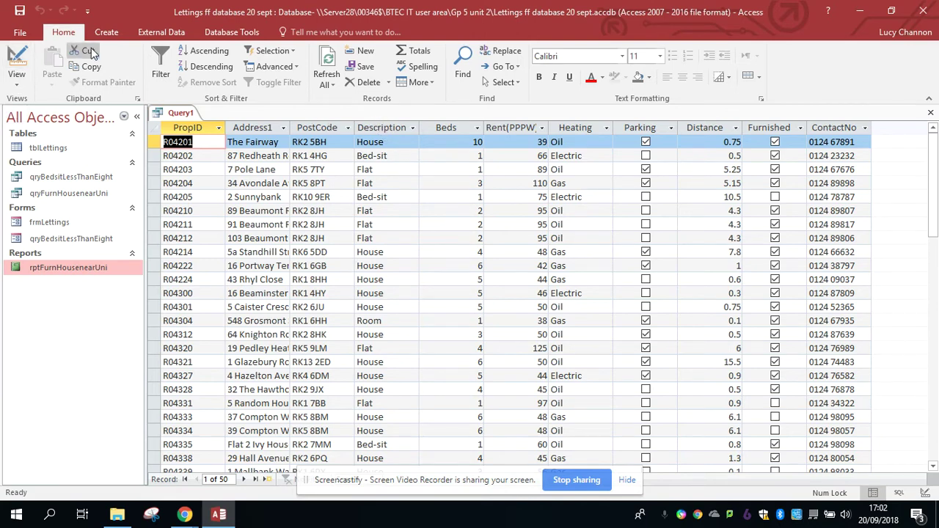
click(16, 60)
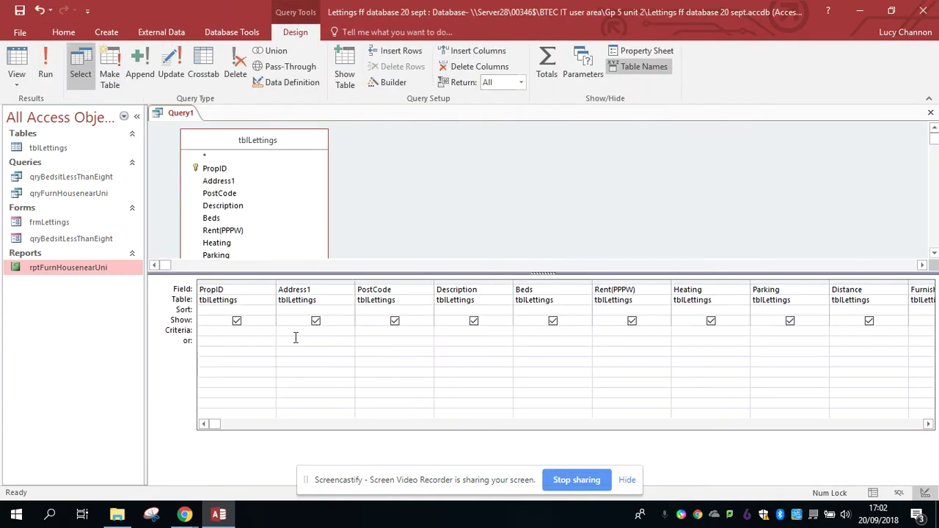
Filter Description on 'Flat' and run Query1, returning the 8 flat records
click(461, 289)
click(447, 330)
text(Flat)
click(47, 68)
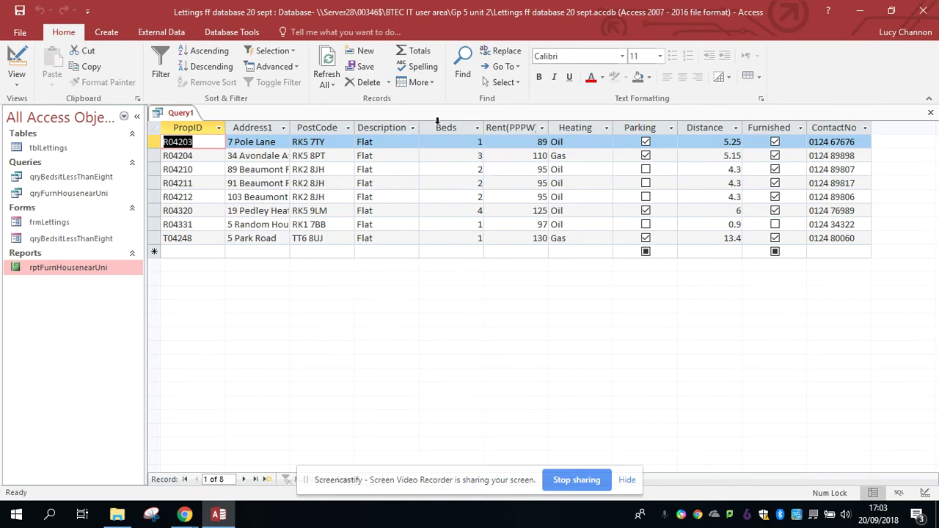
Add a Beds criterion of >2 and rerun, leaving two flats with 3 and 4 beds
click(16, 59)
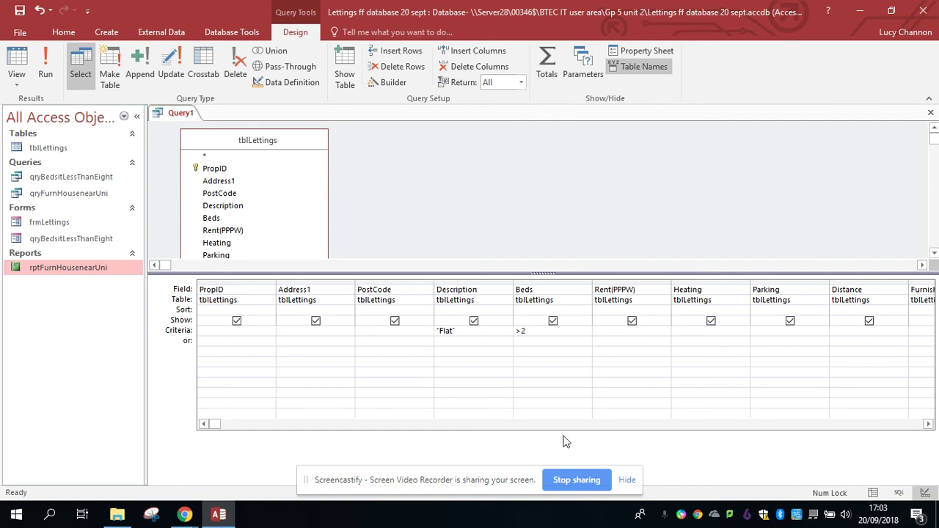
click(45, 56)
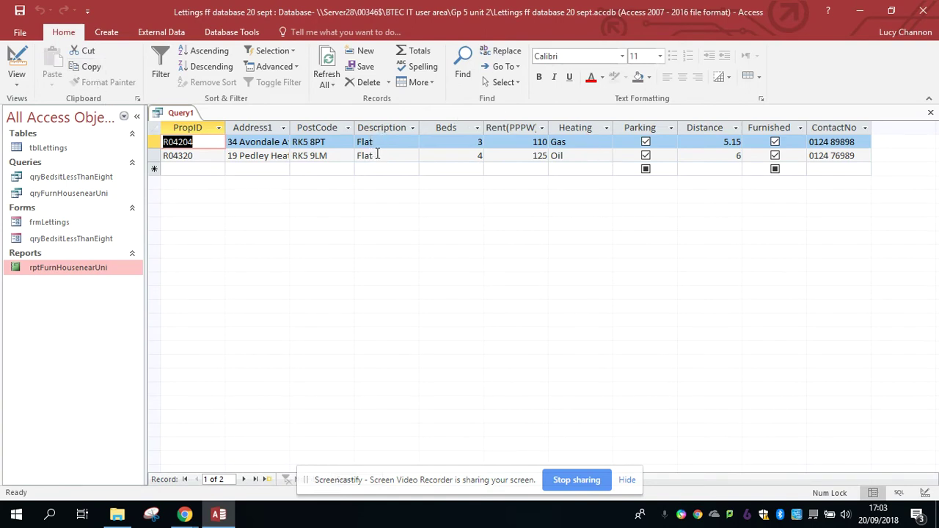
click(20, 10)
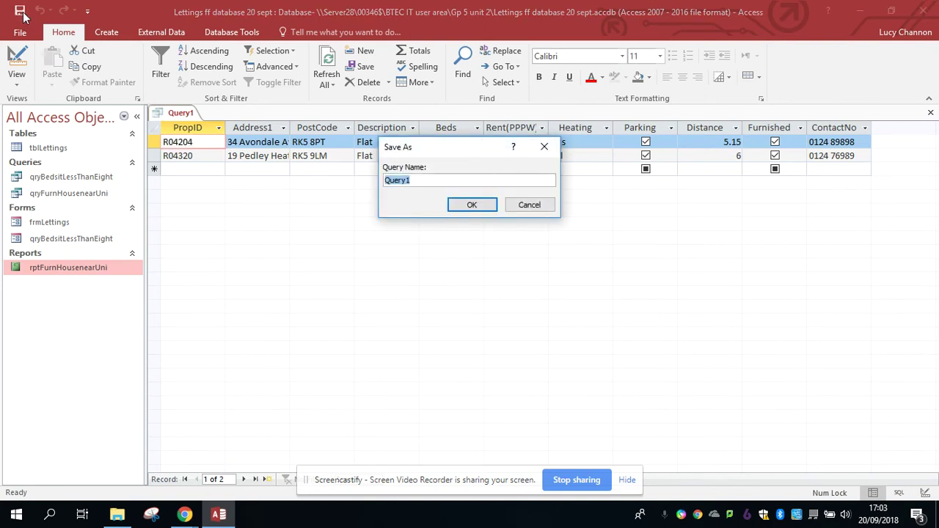
Save the query under the name qryFlatGreaterThan2Bedrooms
text(q)
text(ryFa)
key(BackSpace)
text(latGreaterThan2Bedro)
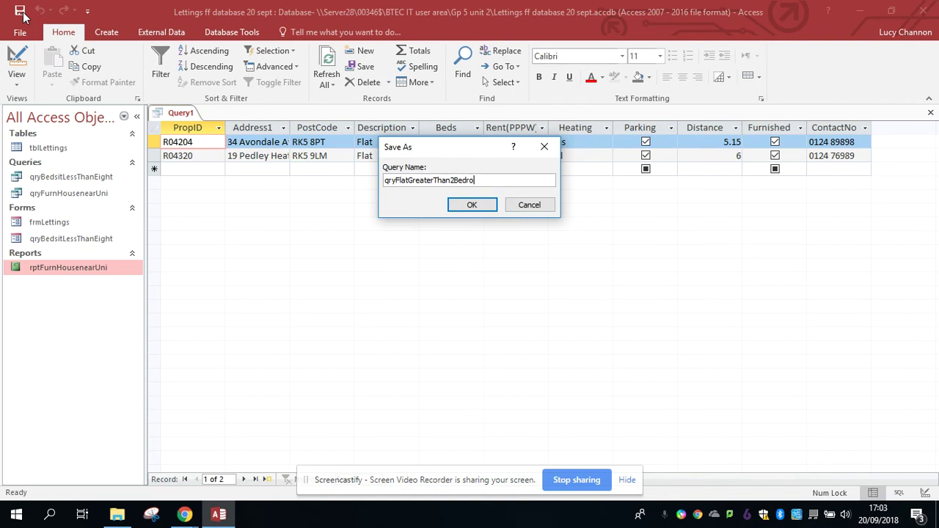
text(oms)
click(397, 183)
click(469, 207)
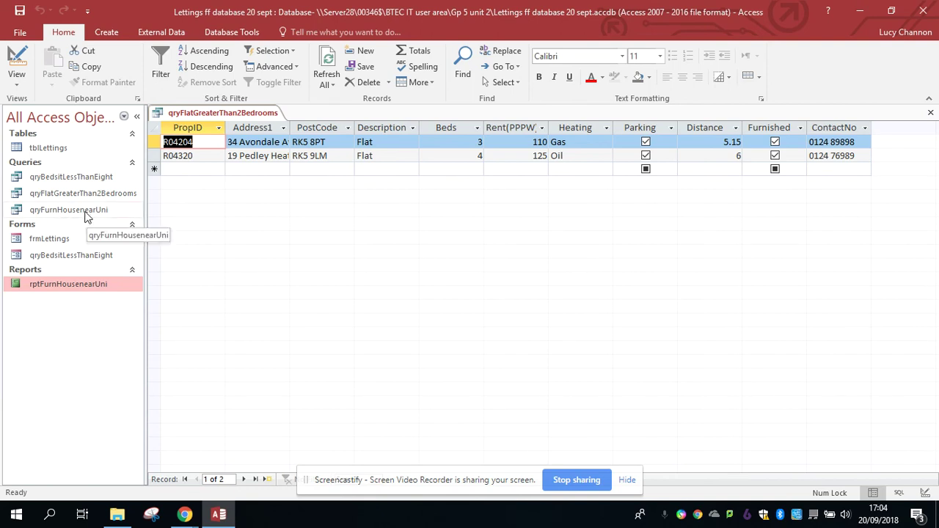
Close Access and rename the database file from '20 sept' to 'Lettings ff database 22 sept'
click(924, 13)
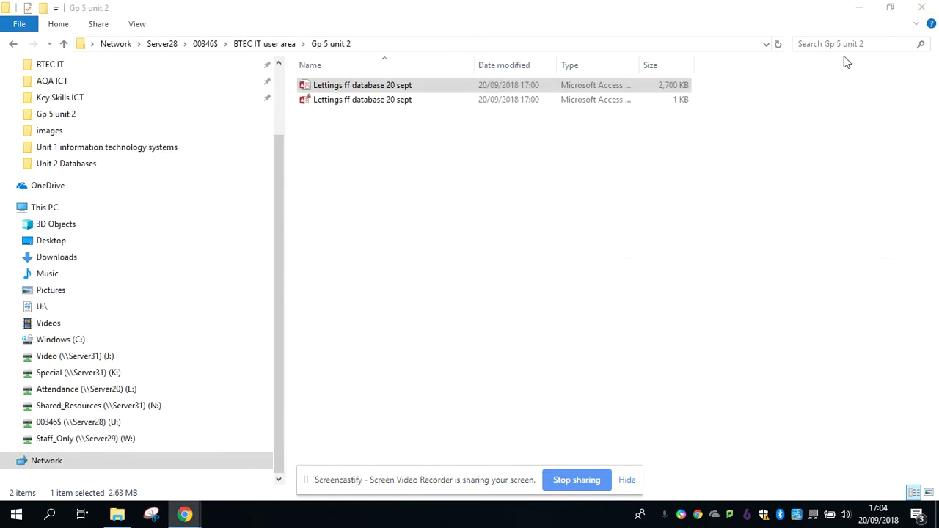
right_click(385, 87)
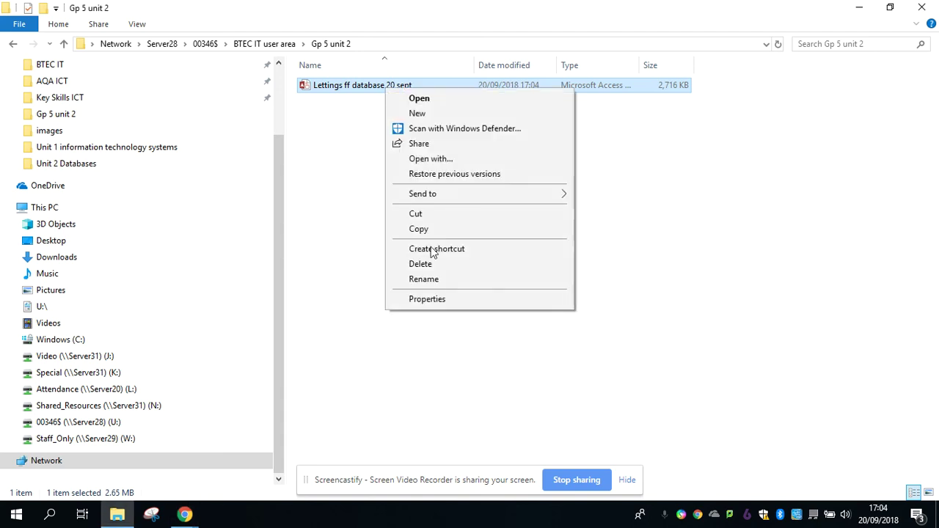
click(431, 279)
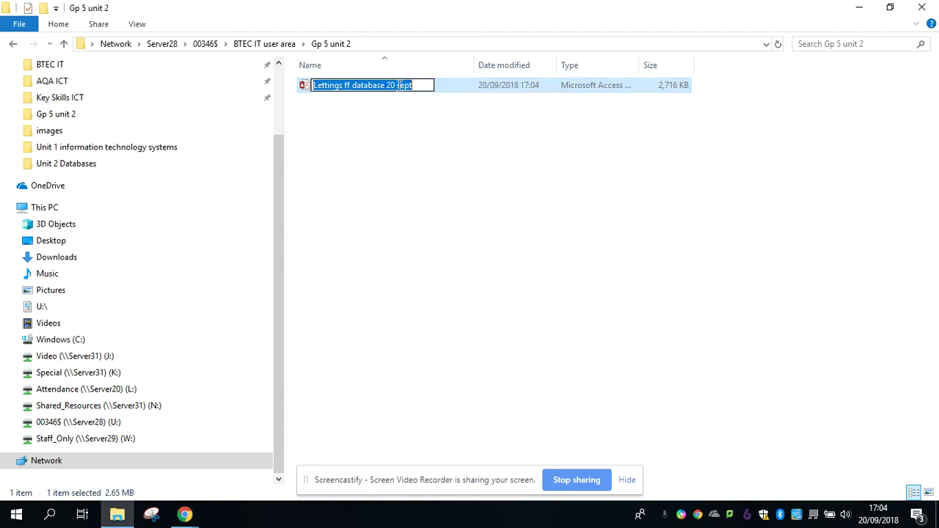
click(395, 85)
key(BackSpace)
text(2)
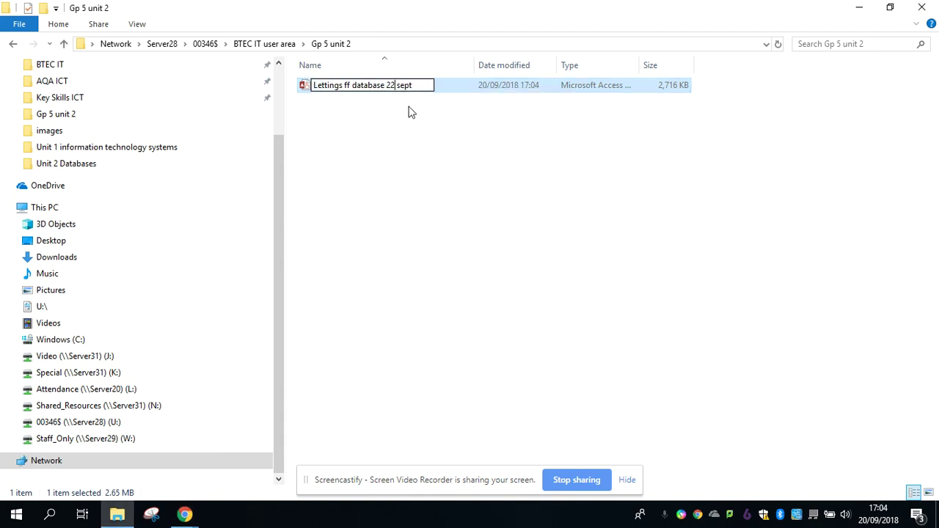
click(444, 148)
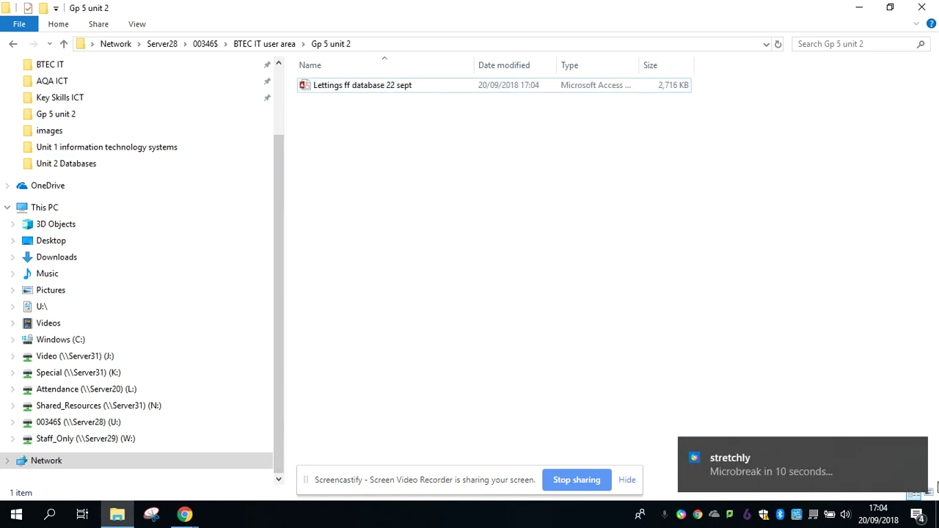
click(915, 450)
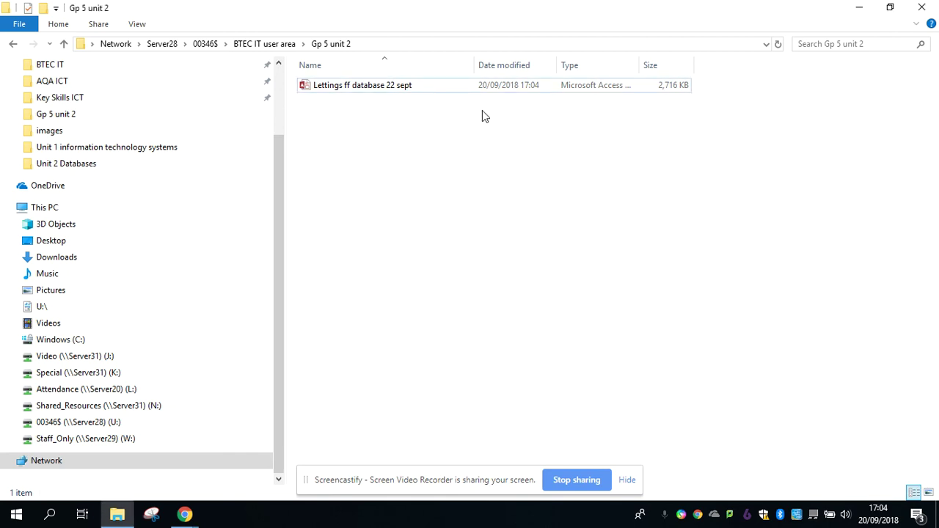